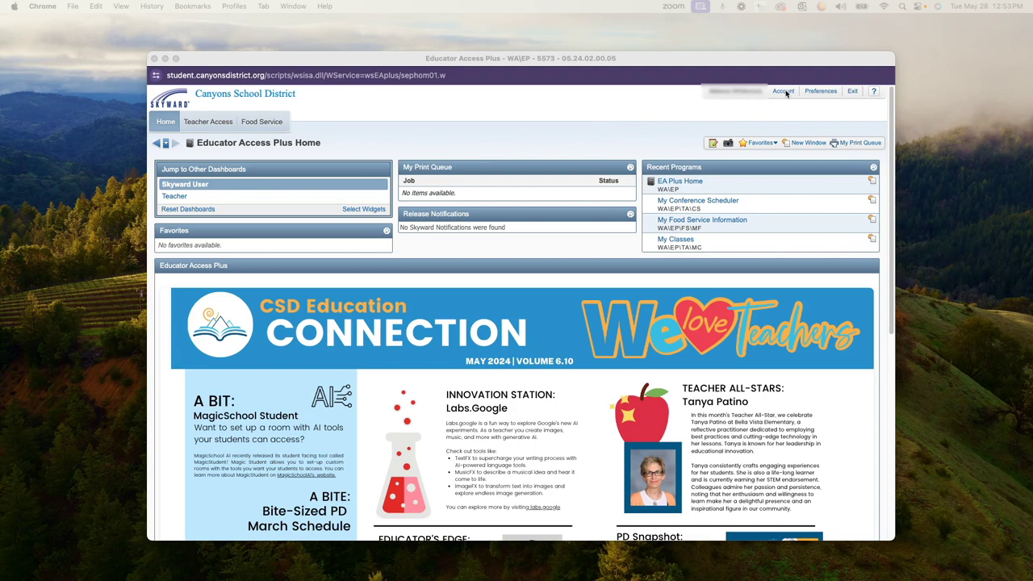
Step: Change the theme color to Purple in the user preferences and save them
left_click(821, 94)
left_click(820, 94)
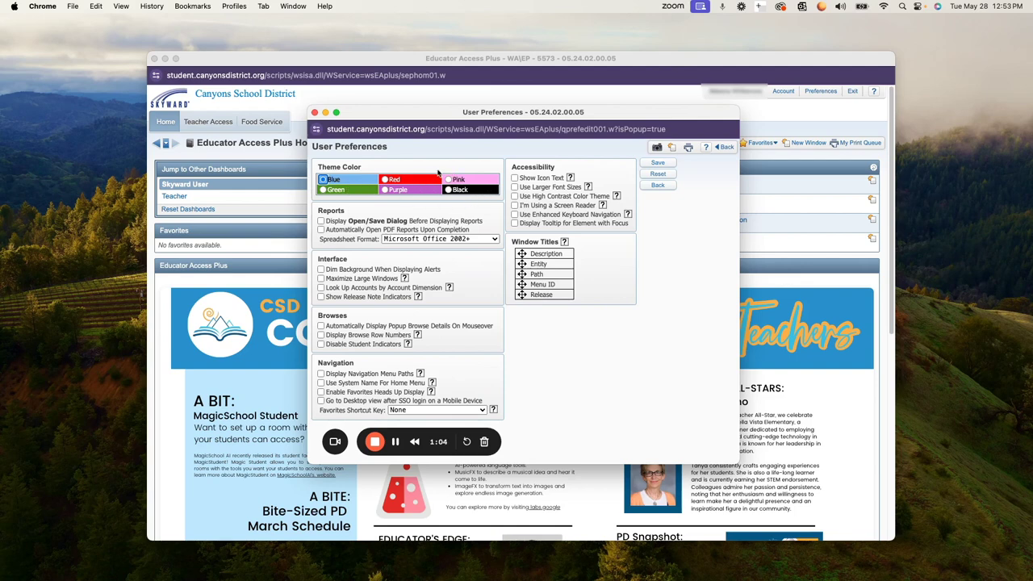
left_click(386, 190)
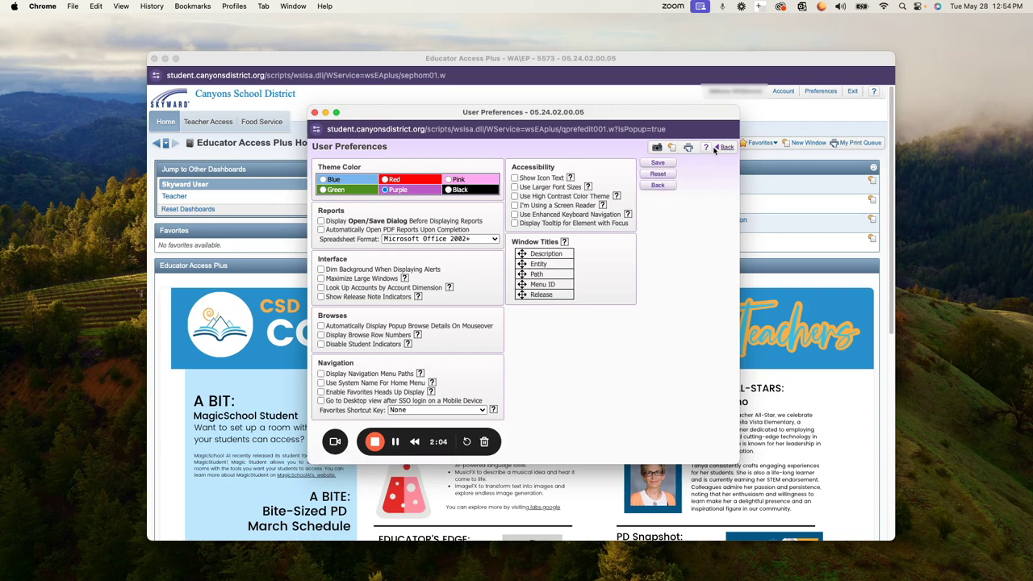
left_click(658, 164)
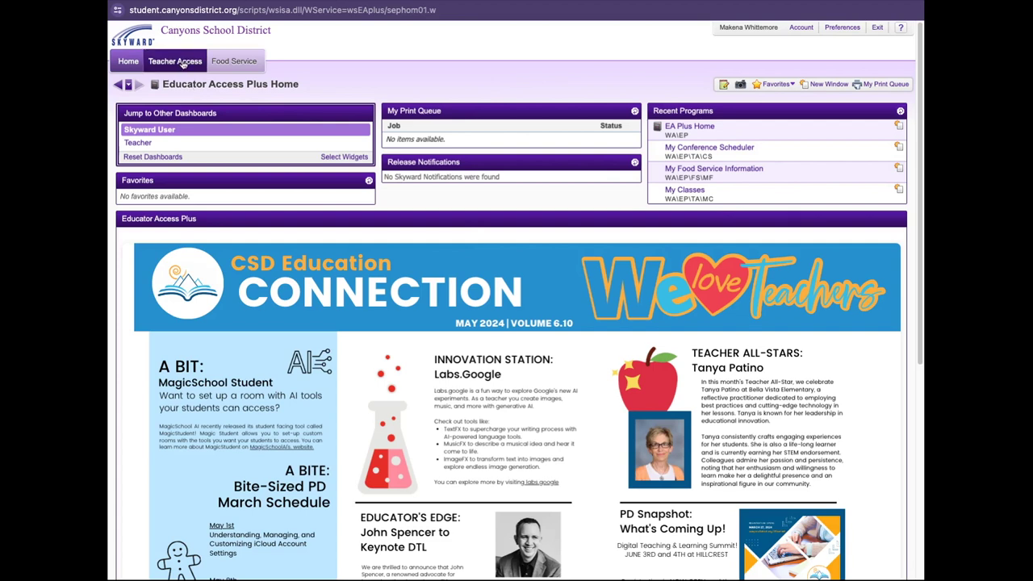
Step: View the Post Daily Attendance page under Teacher Access and return to the home page
left_click(183, 64)
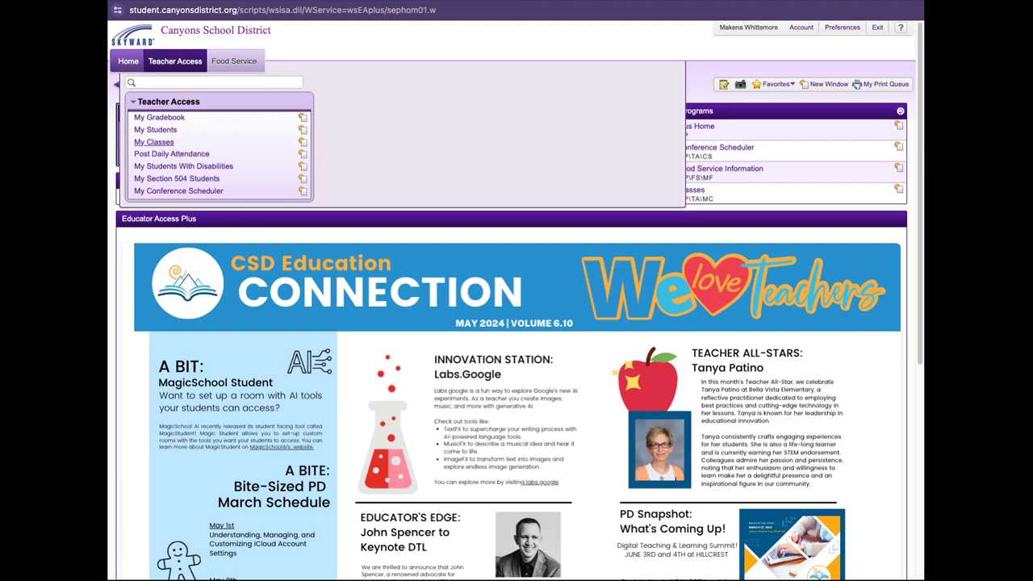
left_click(198, 155)
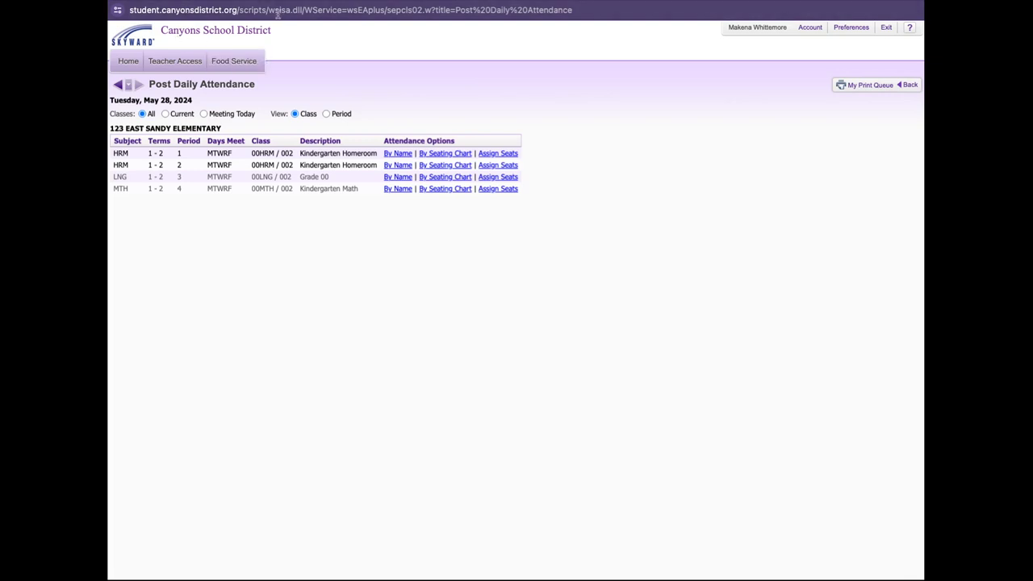
left_click(910, 86)
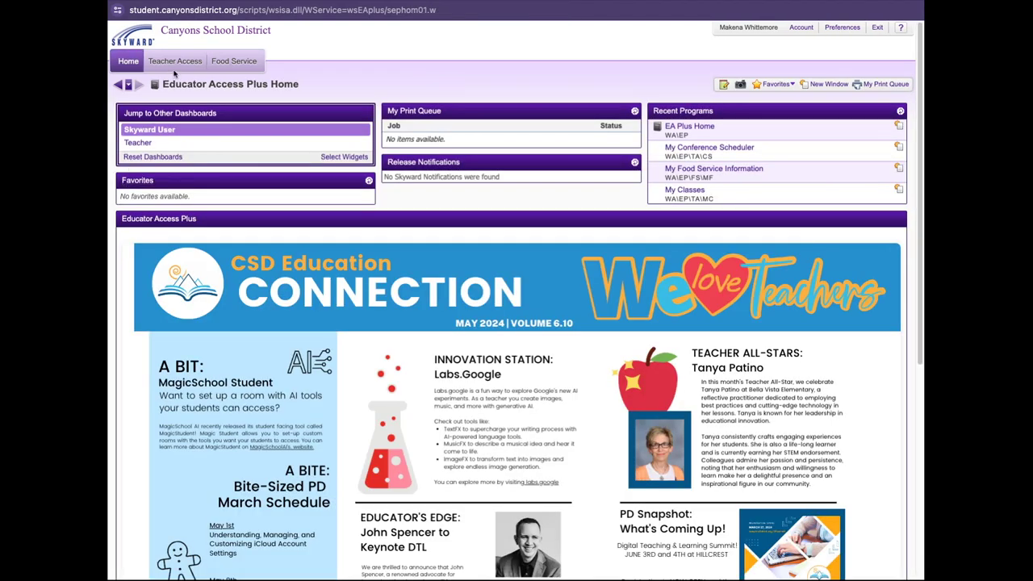
Step: Open the Standards Gradebook for the period 3 Grade 00 language class from My Gradebook
left_click(175, 68)
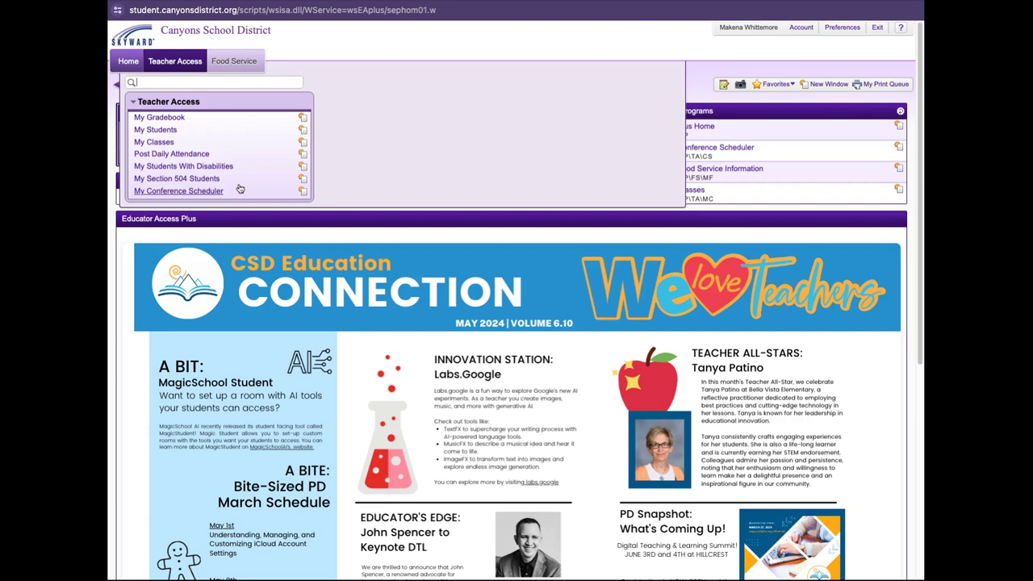
left_click(165, 119)
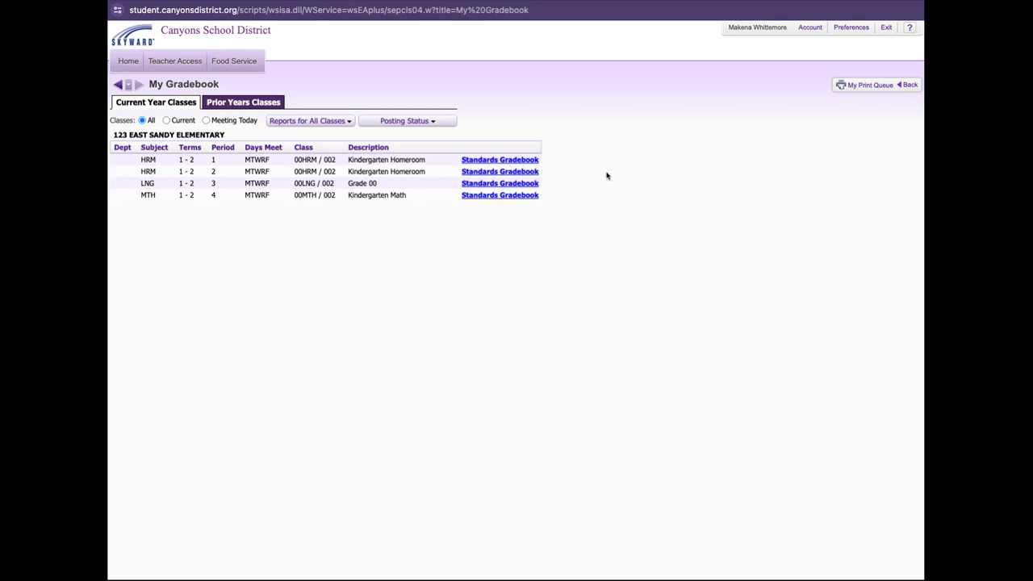
left_click(510, 184)
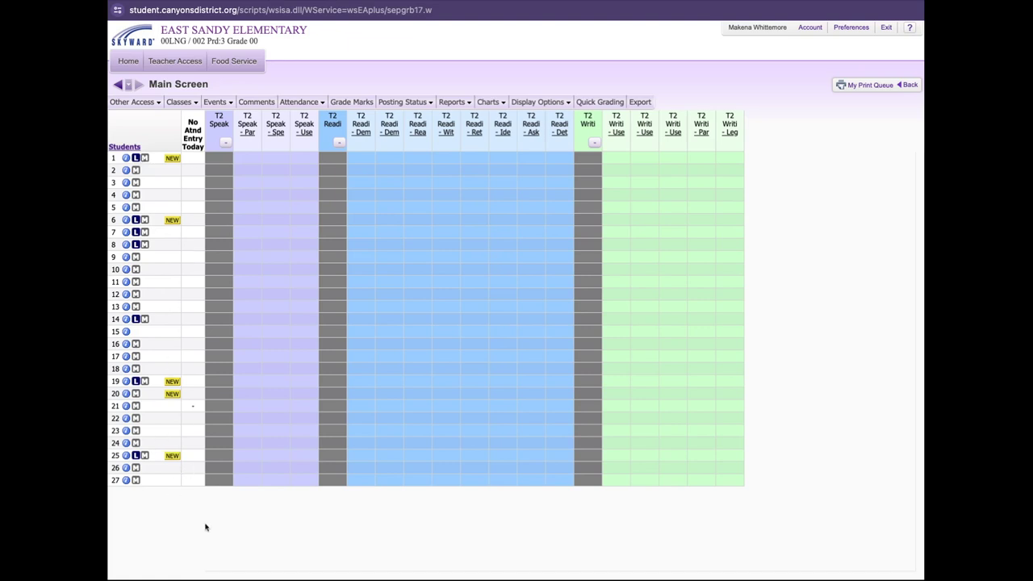
Step: Examine the gradebook's options for other access, classes, events, attendance, posting status and reports
left_click(300, 102)
left_click(134, 102)
left_click(141, 102)
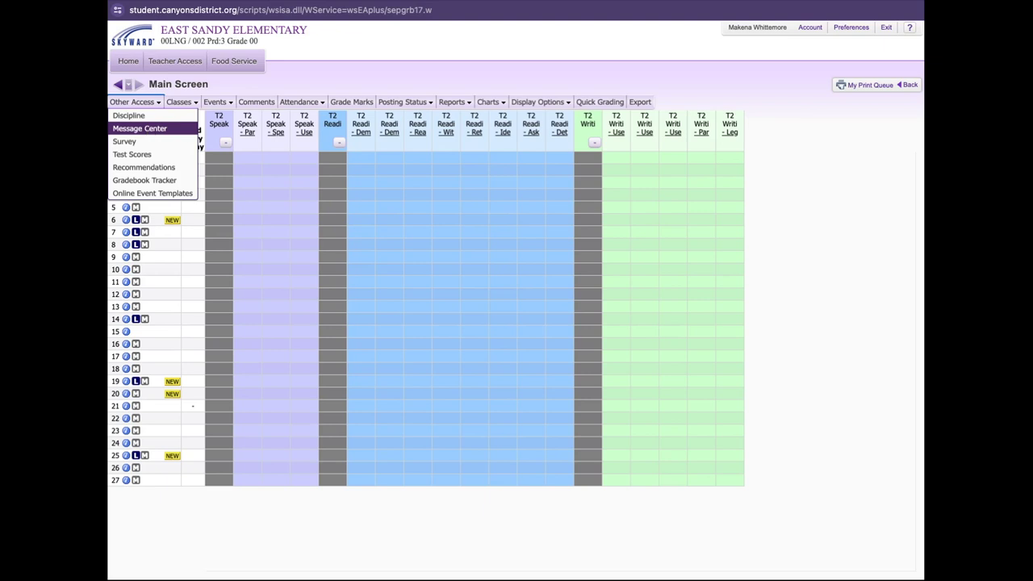
left_click(147, 103)
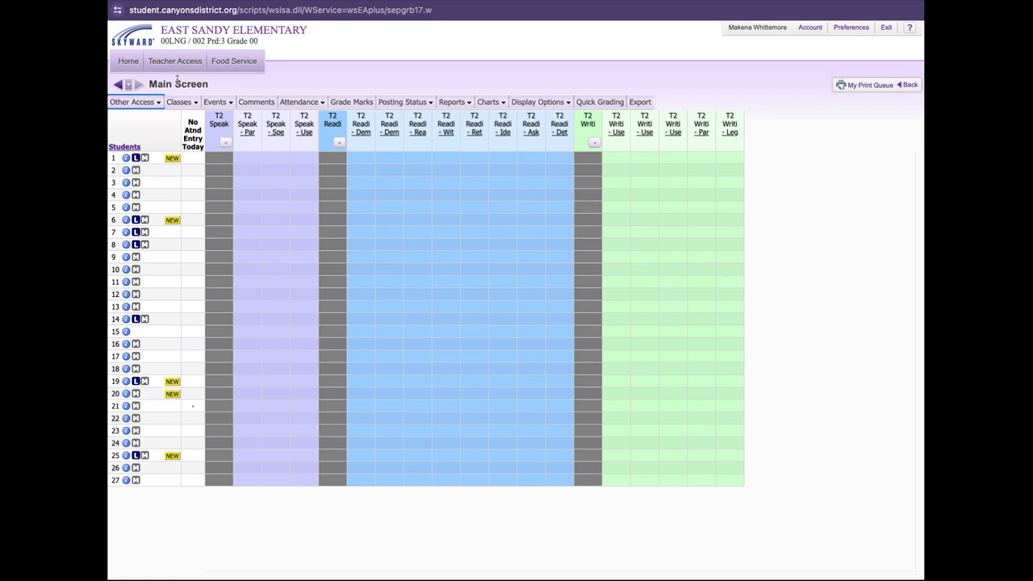
left_click(195, 102)
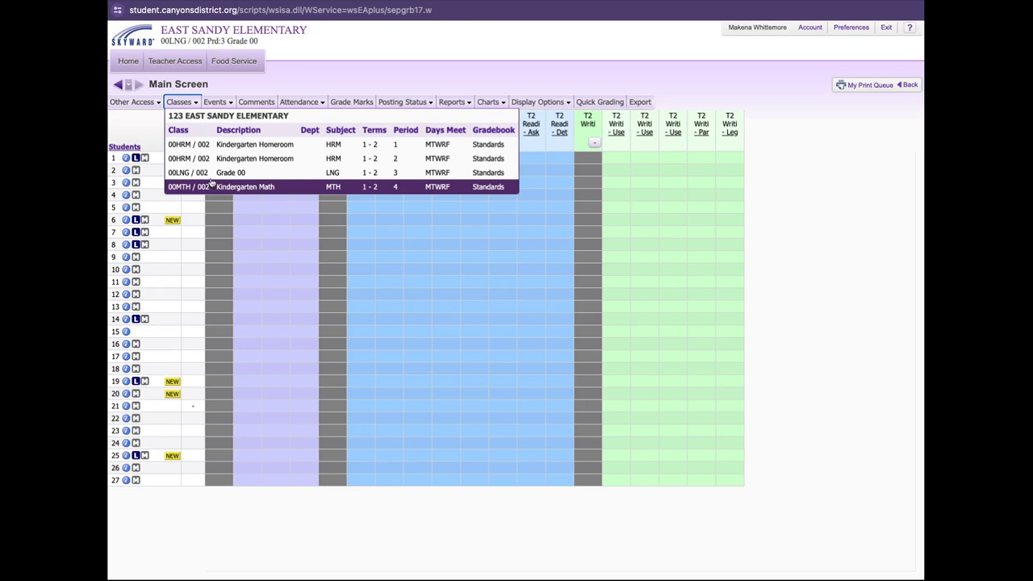
left_click(228, 102)
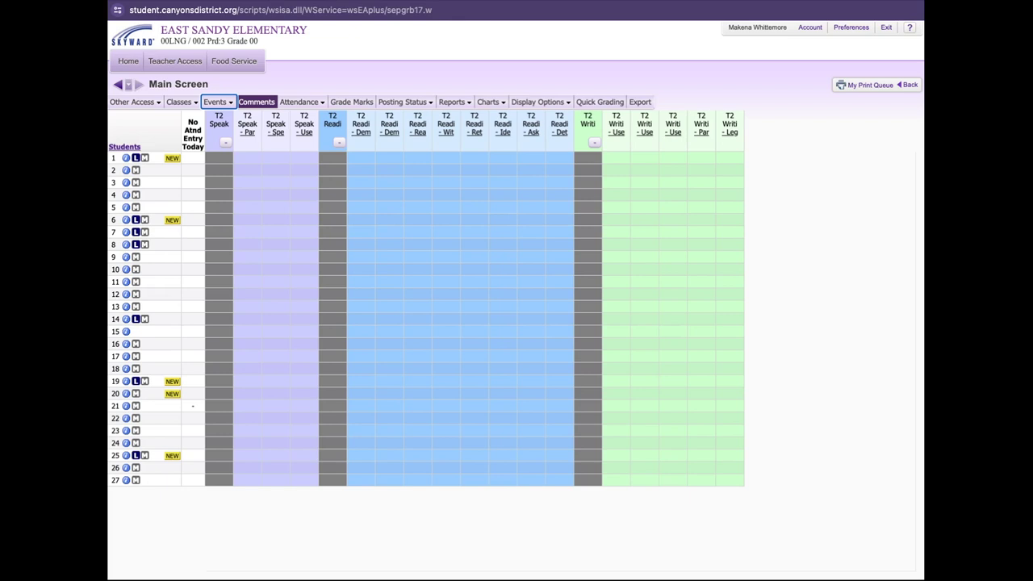
left_click(305, 101)
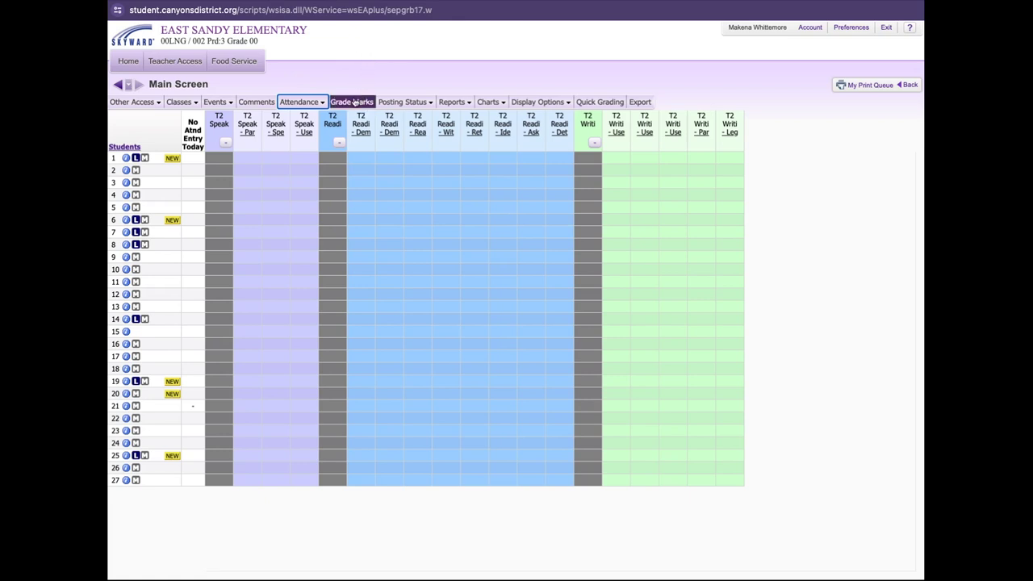
left_click(407, 102)
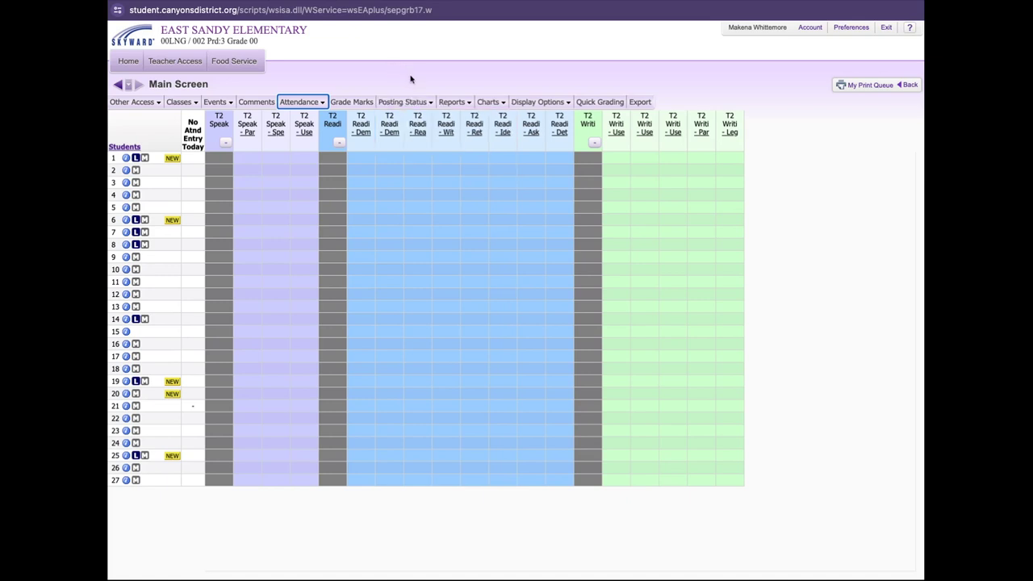
left_click(453, 102)
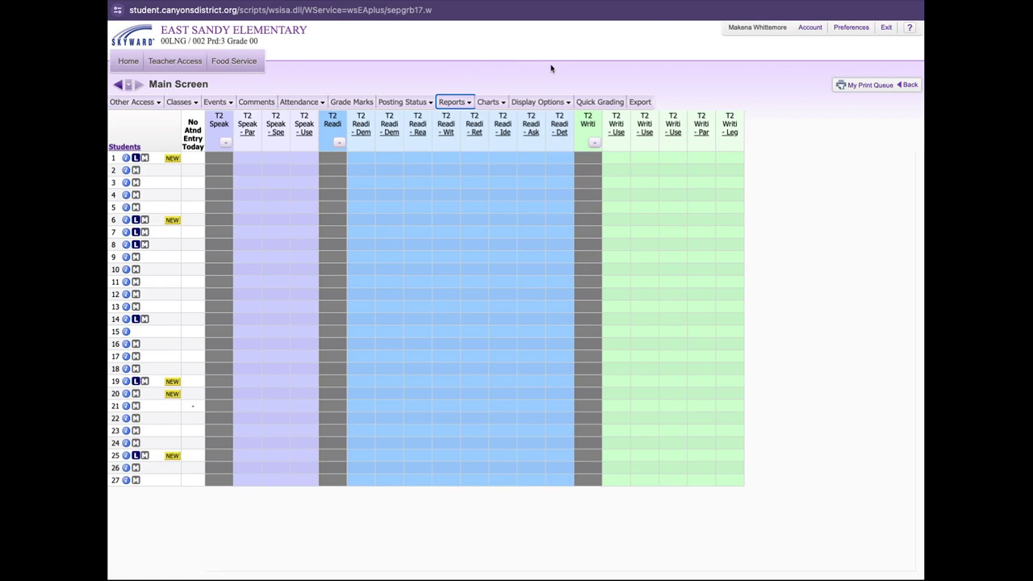
Step: Set the gradebook's student display to sort by first name, last name, and save it
left_click(551, 101)
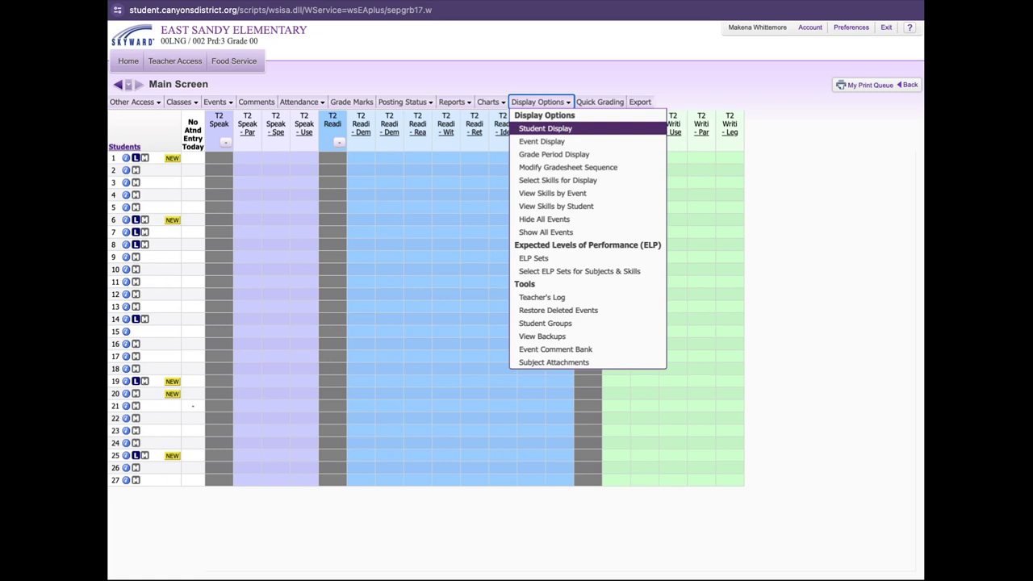
left_click(545, 128)
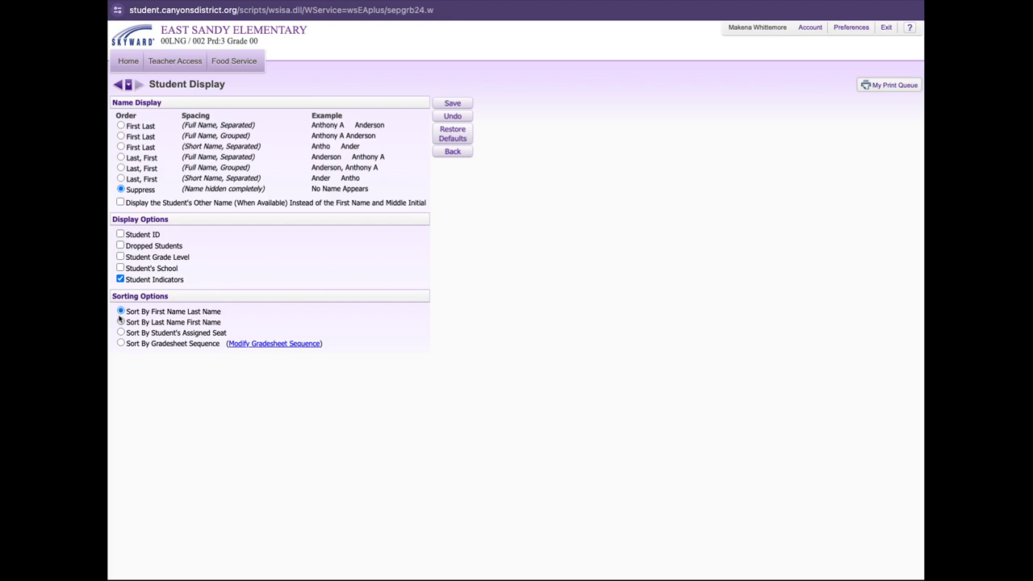
left_click(121, 321)
left_click(121, 342)
left_click(120, 311)
left_click(455, 104)
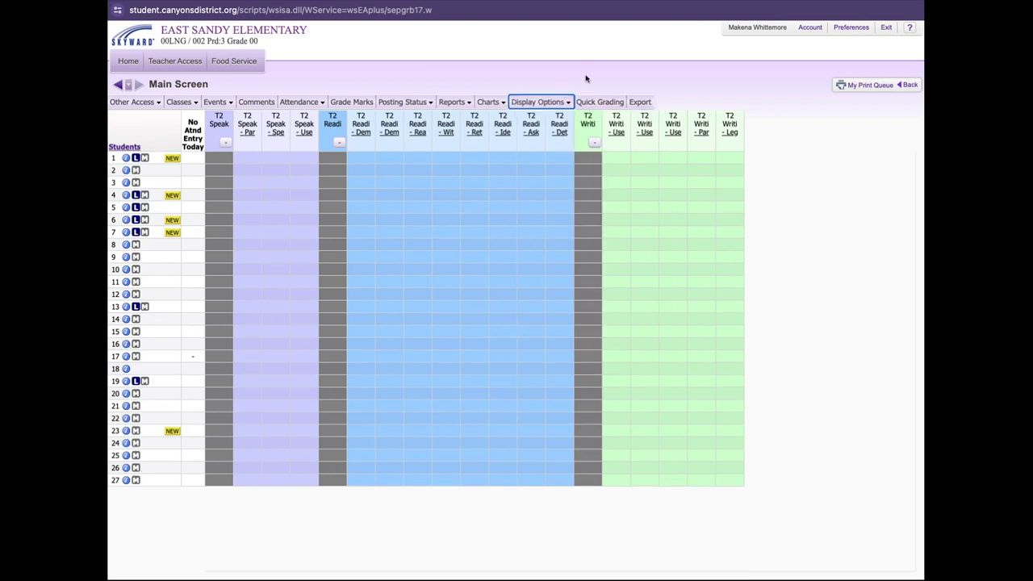
Step: Review the Grade Period Display settings and return to the gradebook's main screen
left_click(561, 103)
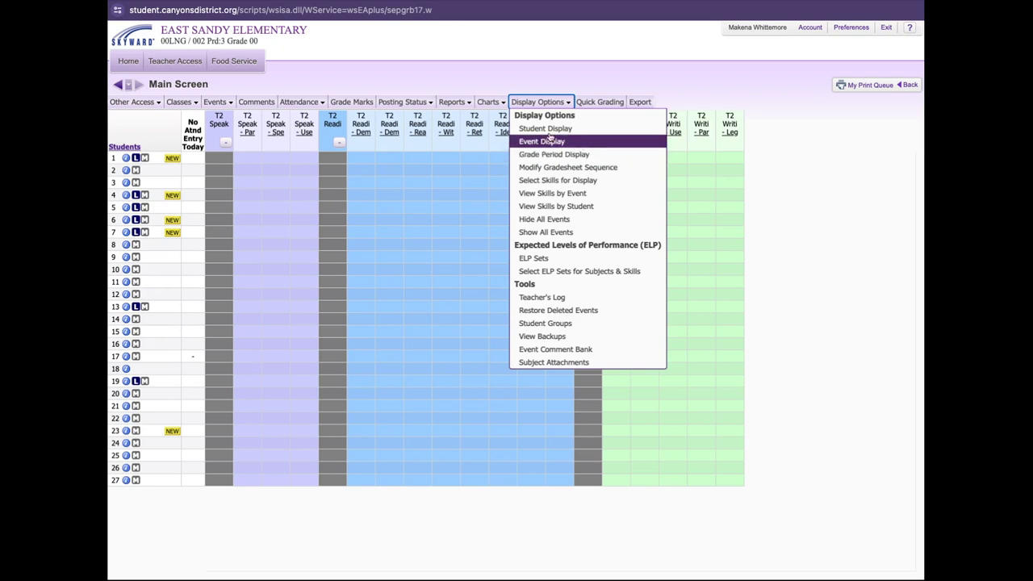
mouse_move(421, 104)
mouse_move(540, 103)
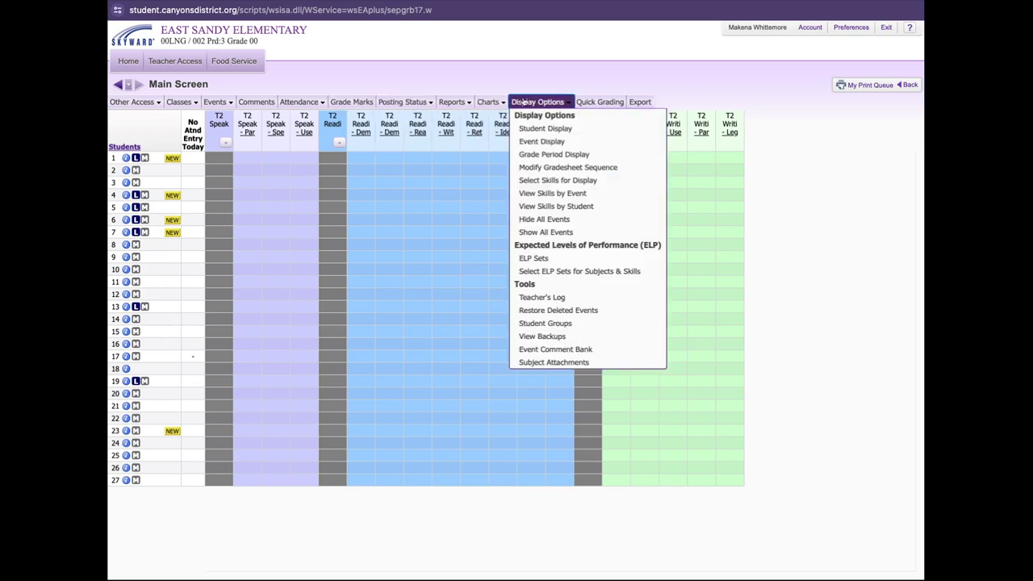
left_click(557, 153)
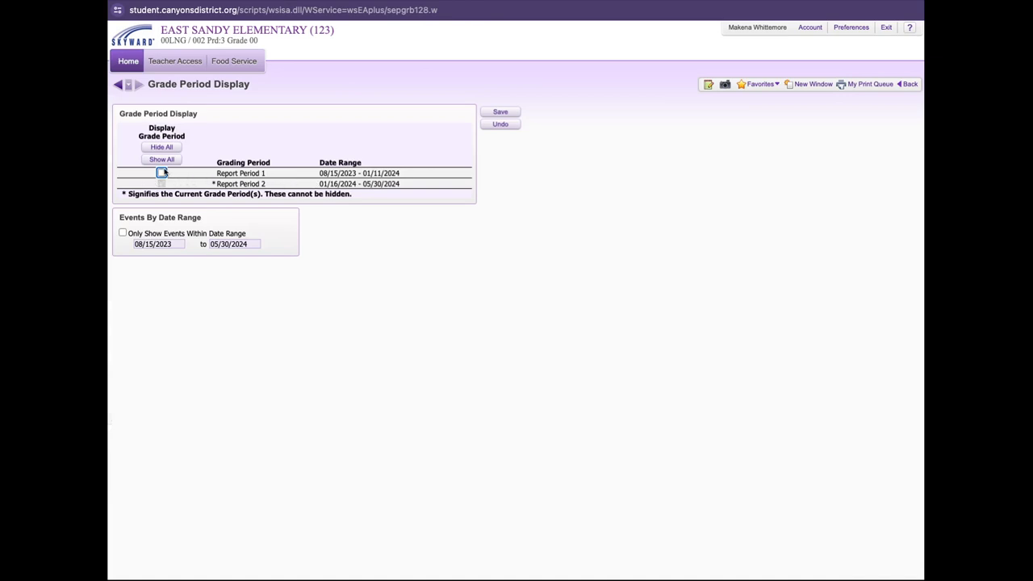
left_click(501, 125)
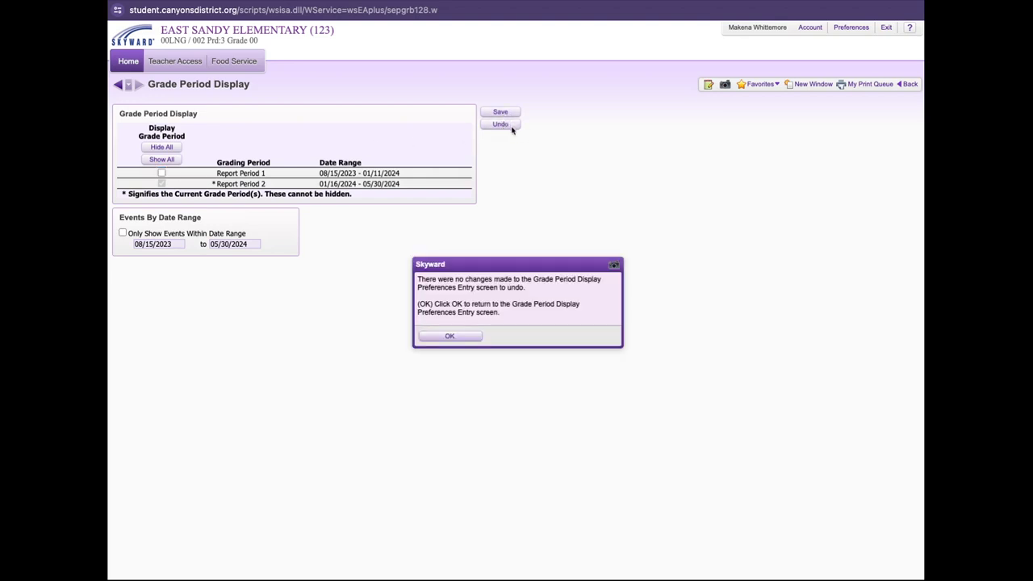
left_click(457, 333)
left_click(910, 85)
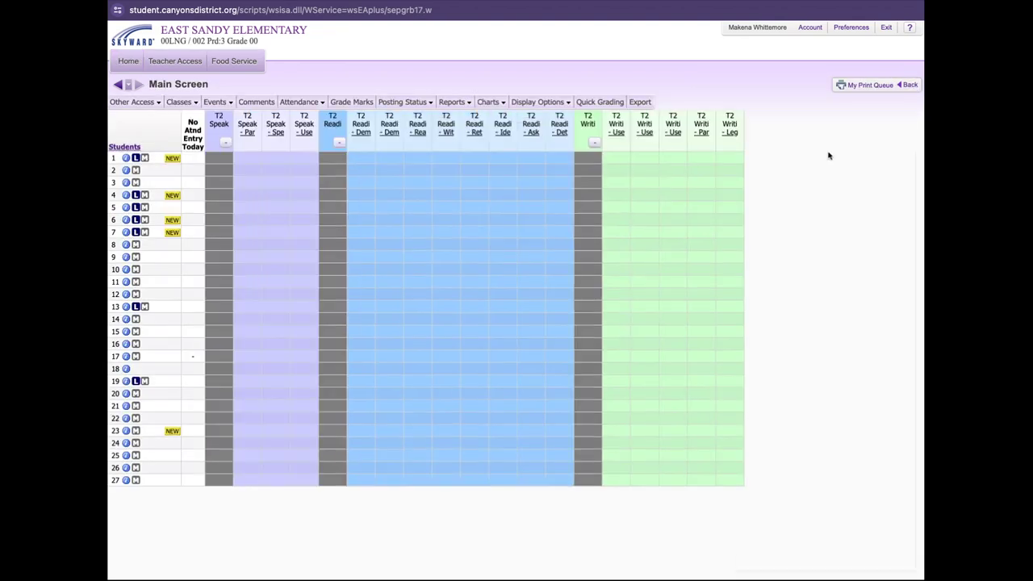
Step: Look through the gradebook's display options and the list of available reports
mouse_move(555, 98)
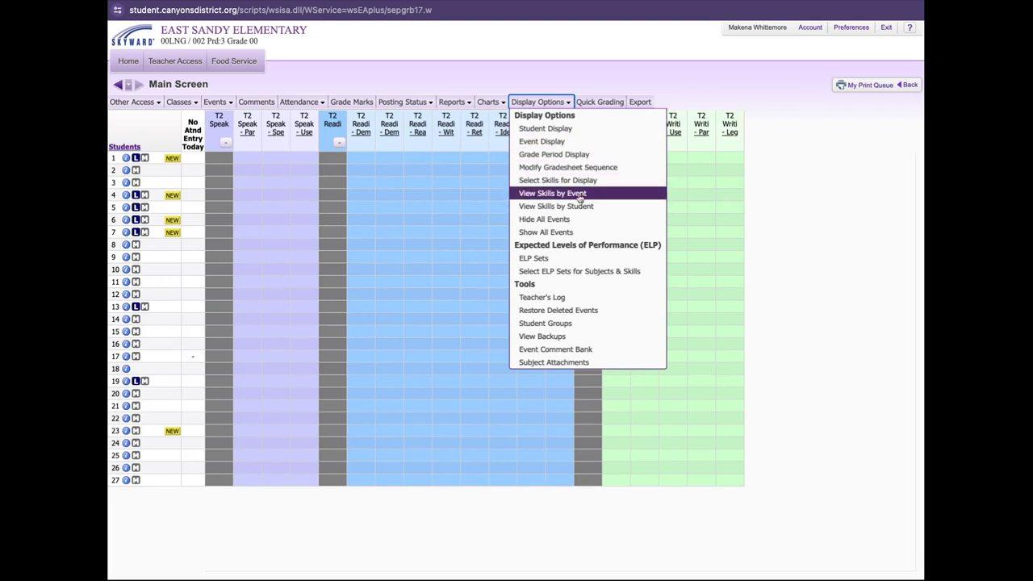
left_click(553, 230)
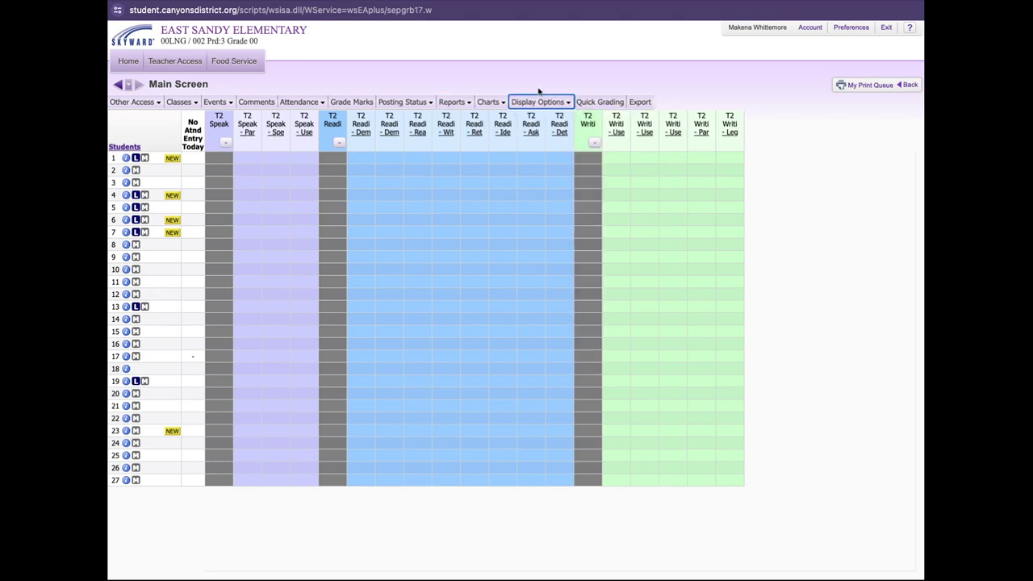
left_click(453, 101)
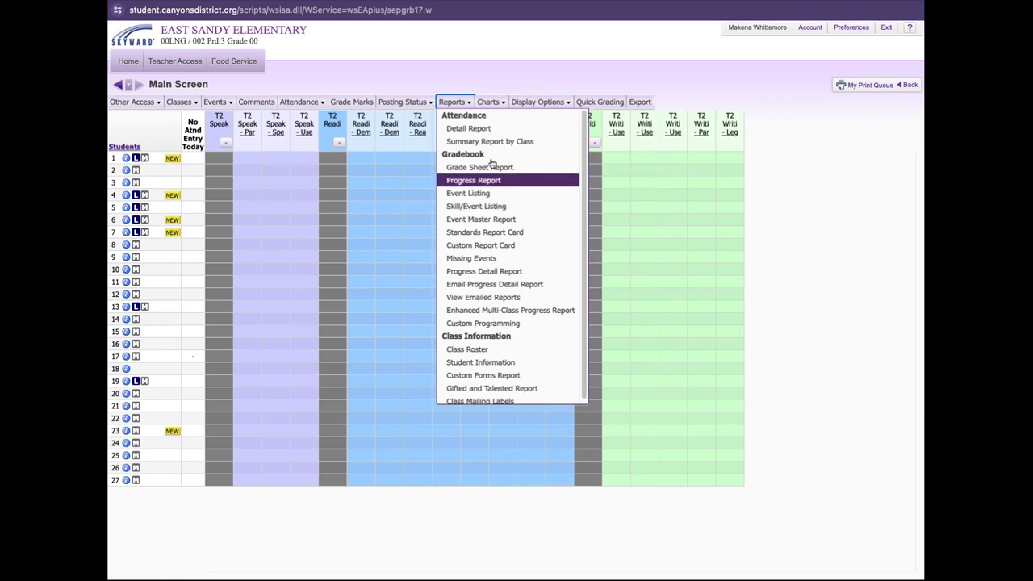
left_click(537, 101)
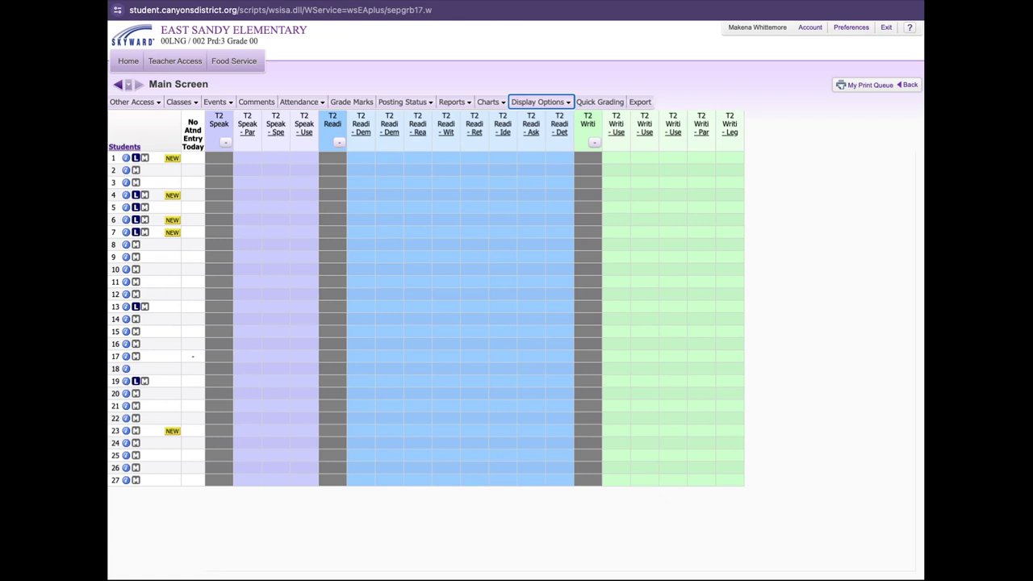
Step: Start a new set in ELP Sets with the description ELP
left_click(549, 102)
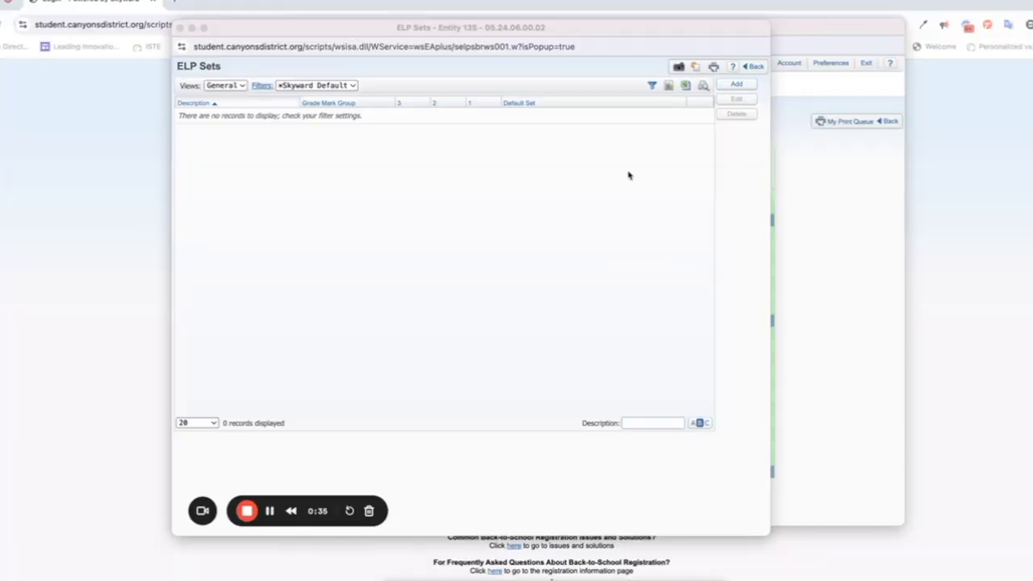
left_click(736, 85)
left_click(736, 85)
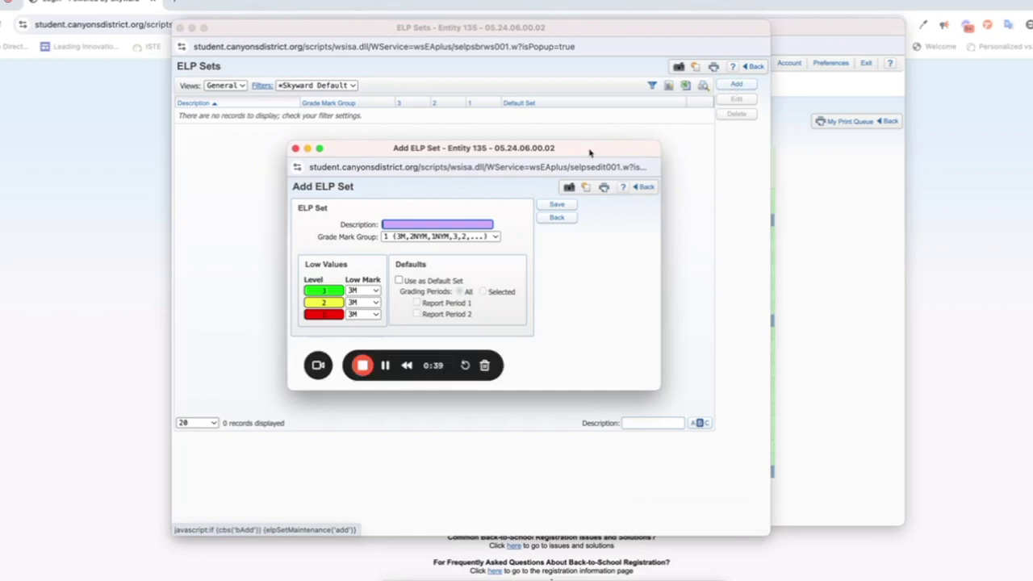
type("ELP Set")
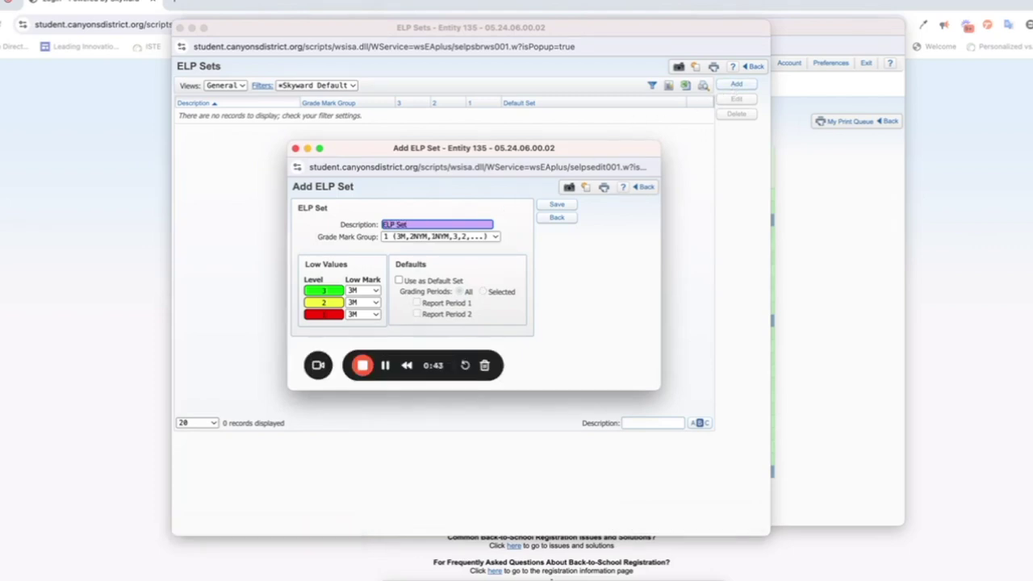
key("BackSpace")
key("BackSpace")
key("BackSpace")
key("BackSpace")
Step: Set the ELP set's low marks to 1 for level 1, 2 for level 2 and 3 for level 3
left_click(375, 315)
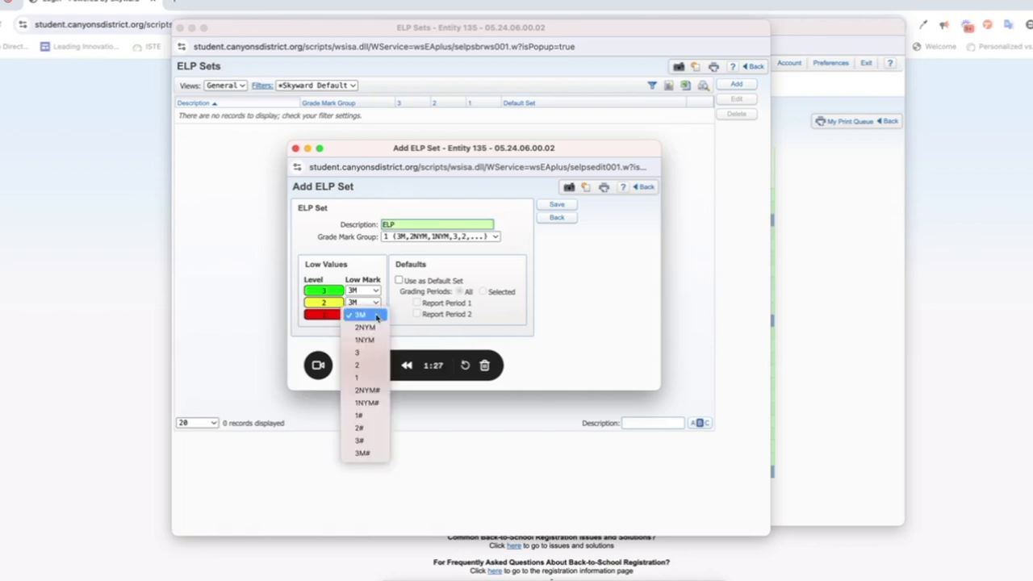
left_click(361, 378)
left_click(365, 302)
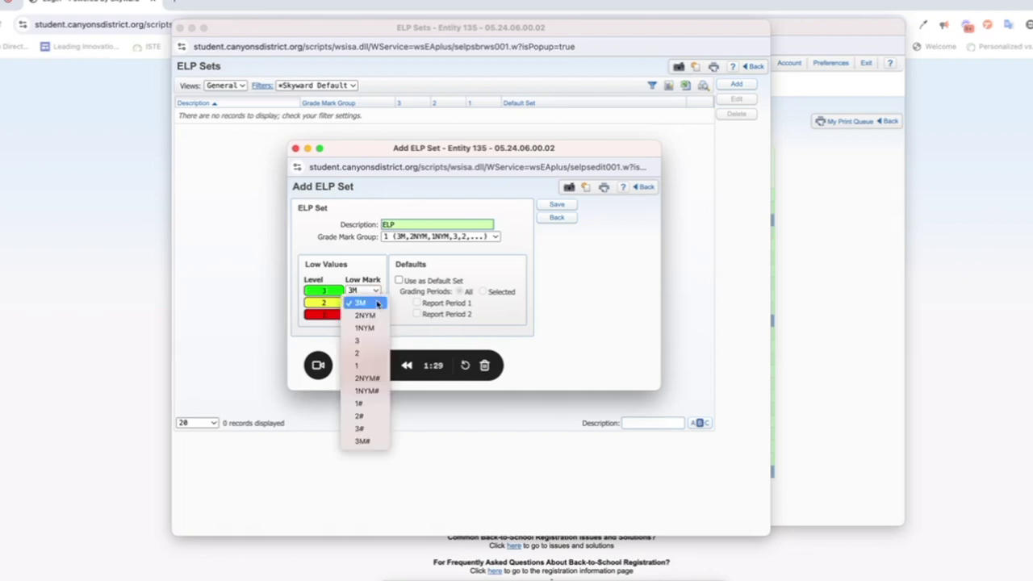
left_click(363, 354)
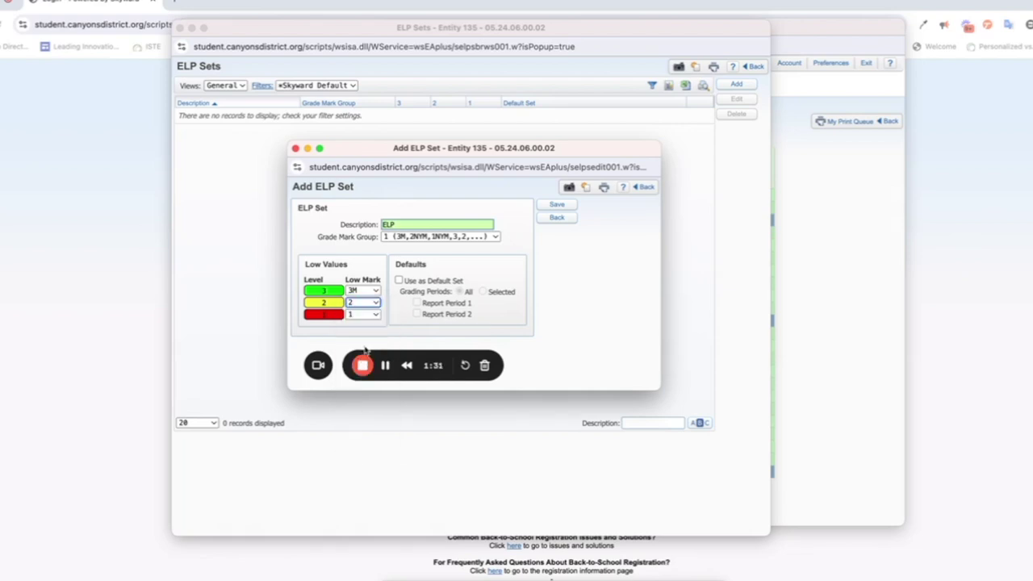
left_click(376, 290)
left_click(363, 328)
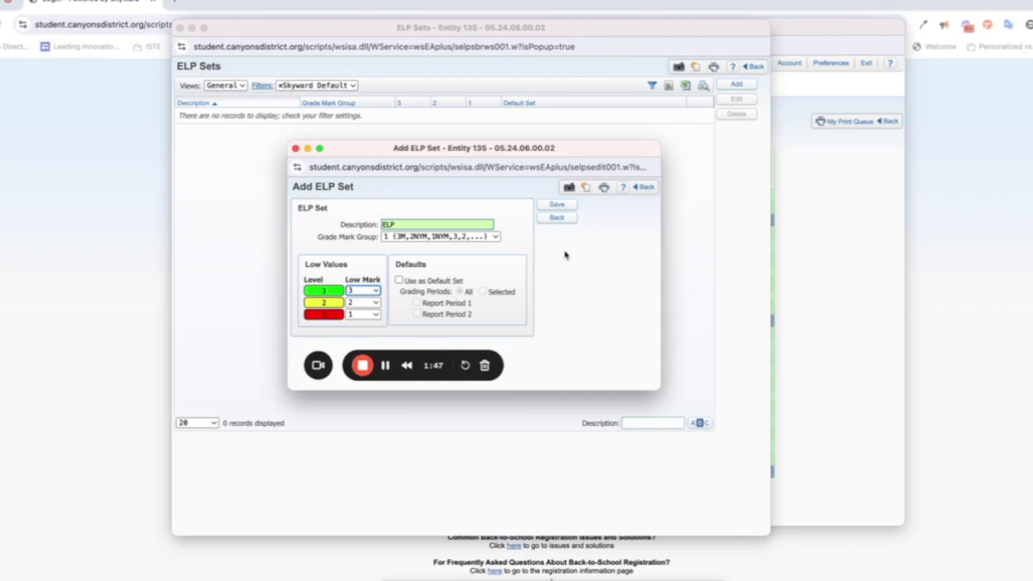
Step: Make the ELP set the default for all grading periods, save it and return to the gradebook's main screen
left_click(399, 280)
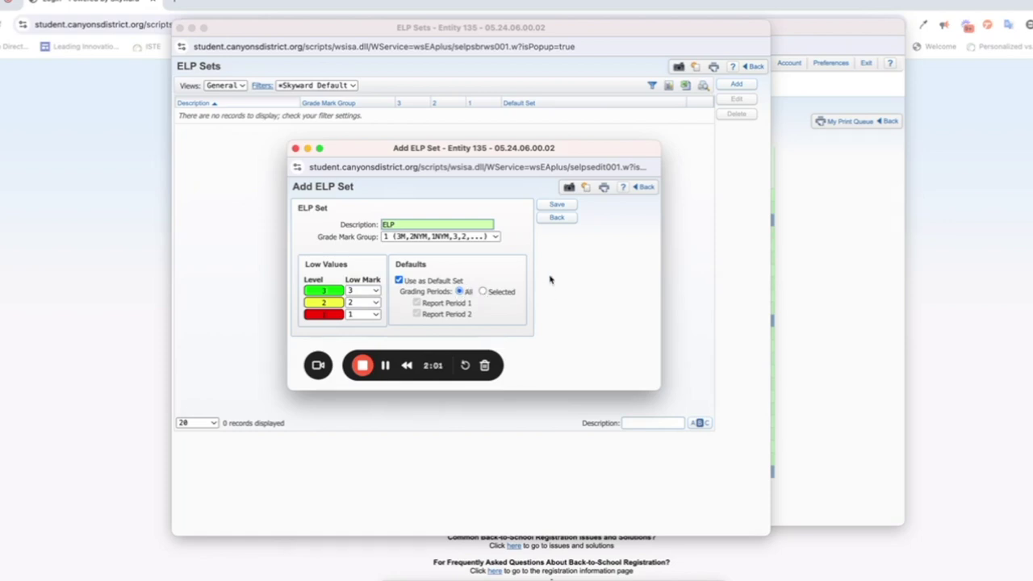
left_click(557, 206)
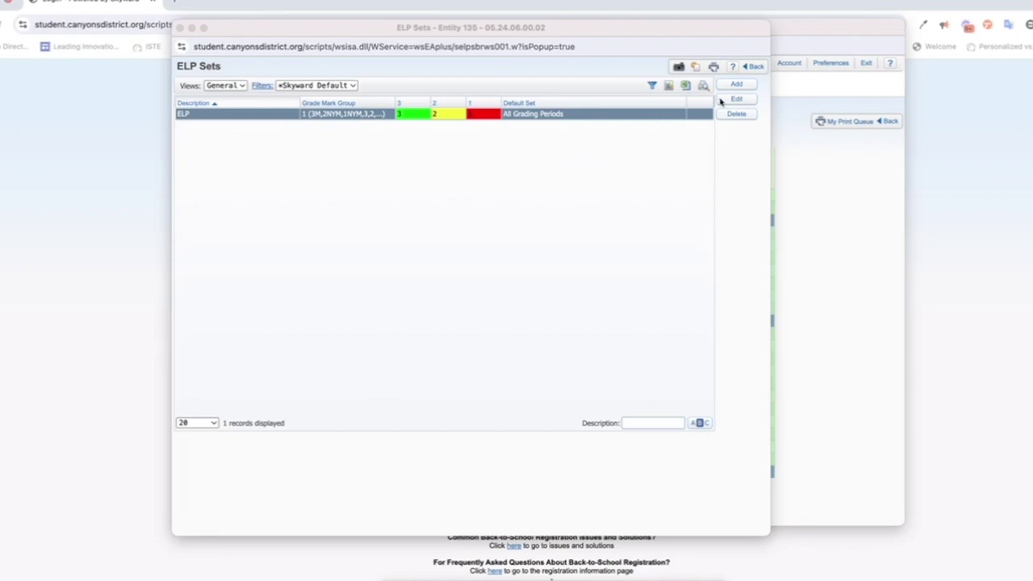
left_click(757, 69)
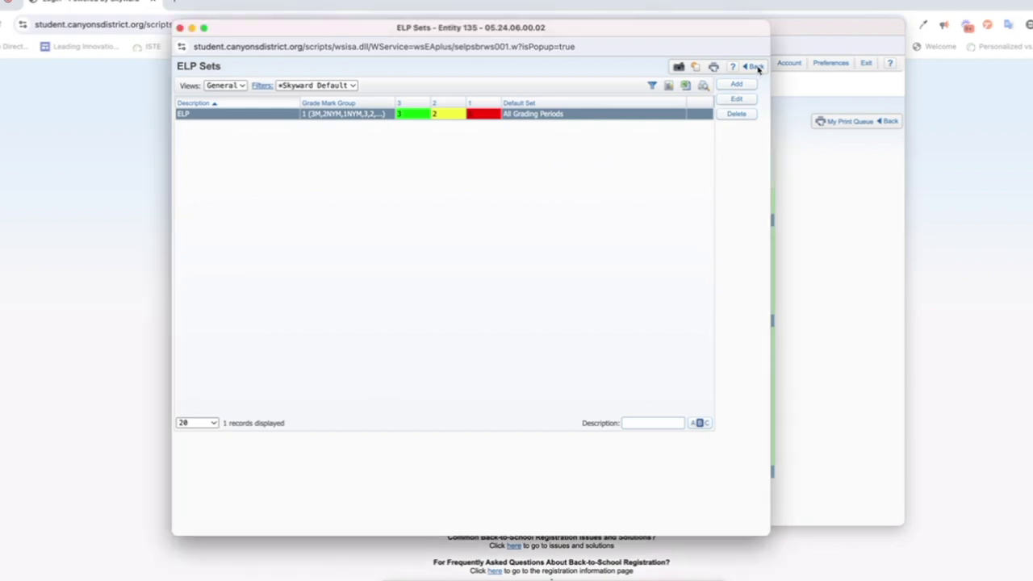
left_click(754, 67)
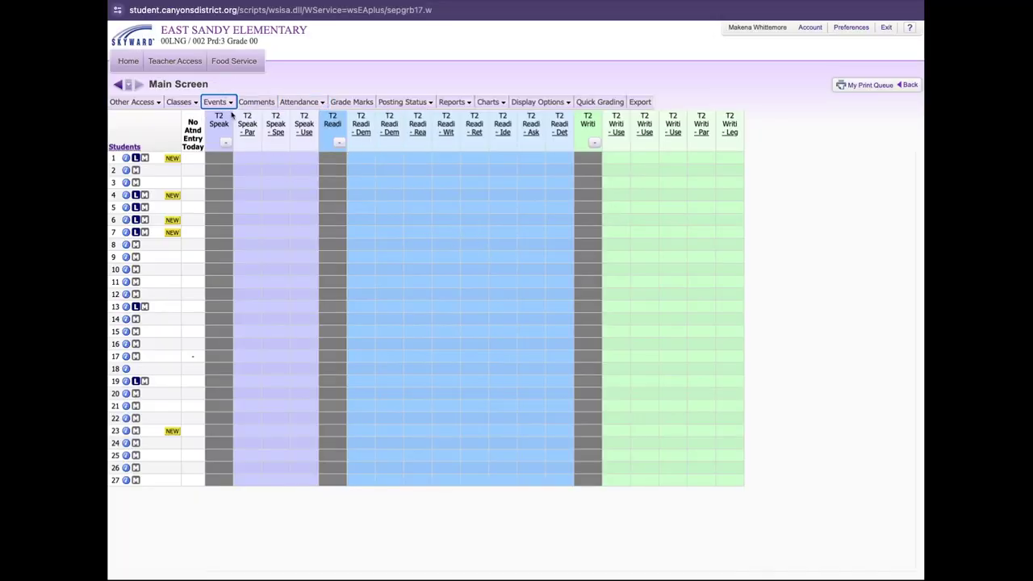
Step: Add a Speaking and Listening event with the description lkfhjlkasdjalkds, then save it and go to its grade entry
mouse_move(219, 104)
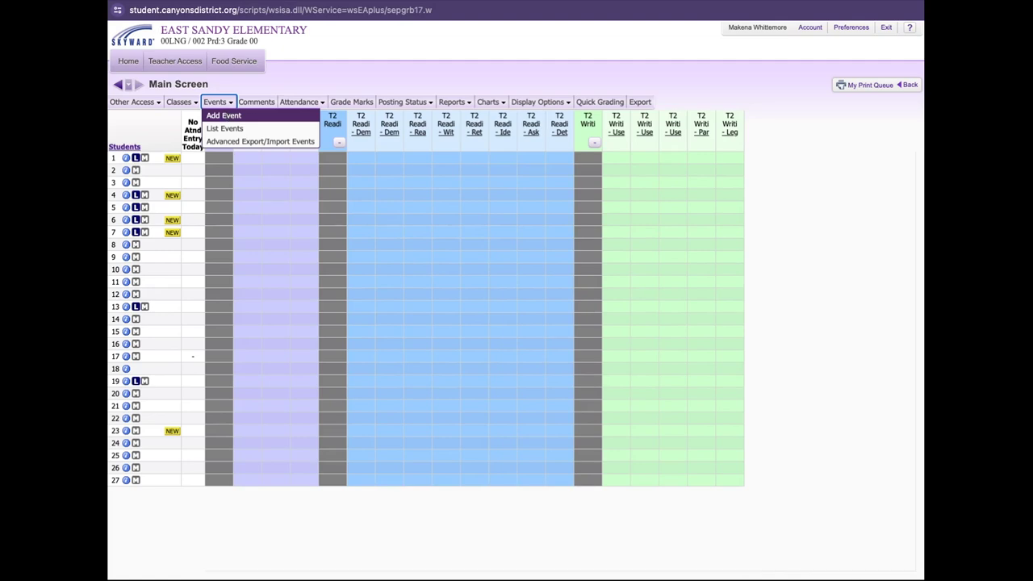
left_click(224, 115)
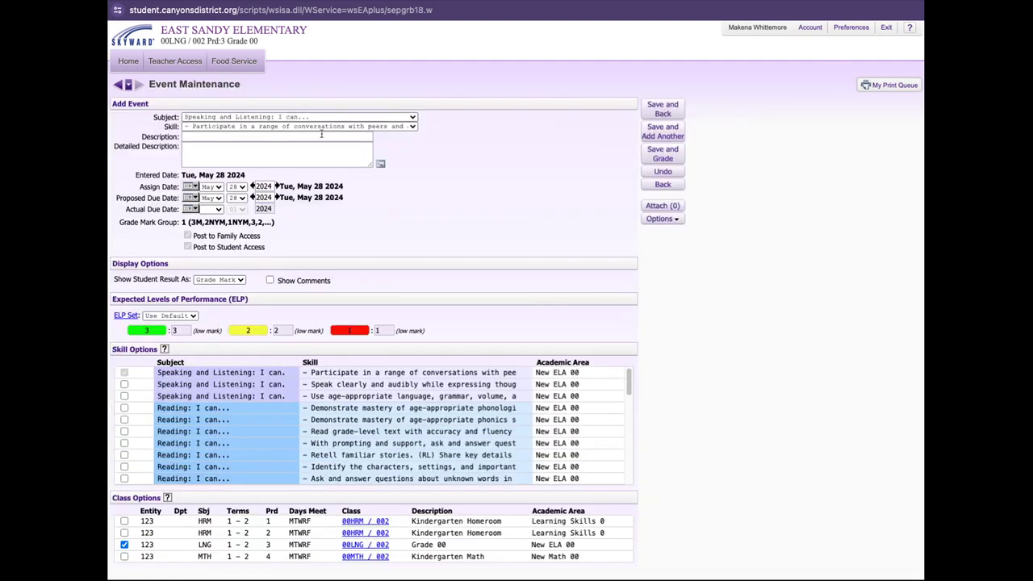
type("lkfhjlkasdjalkds")
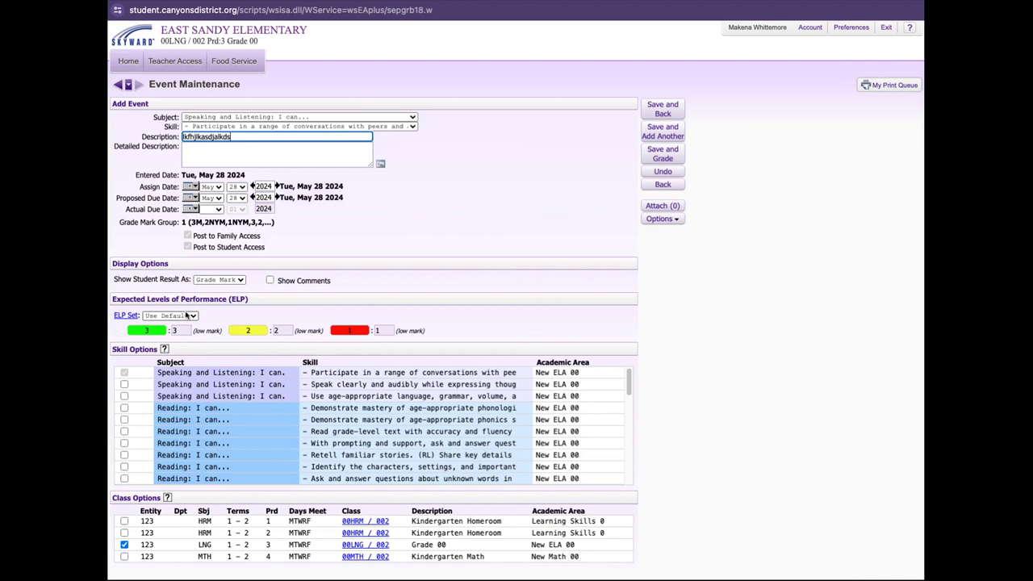
left_click(192, 307)
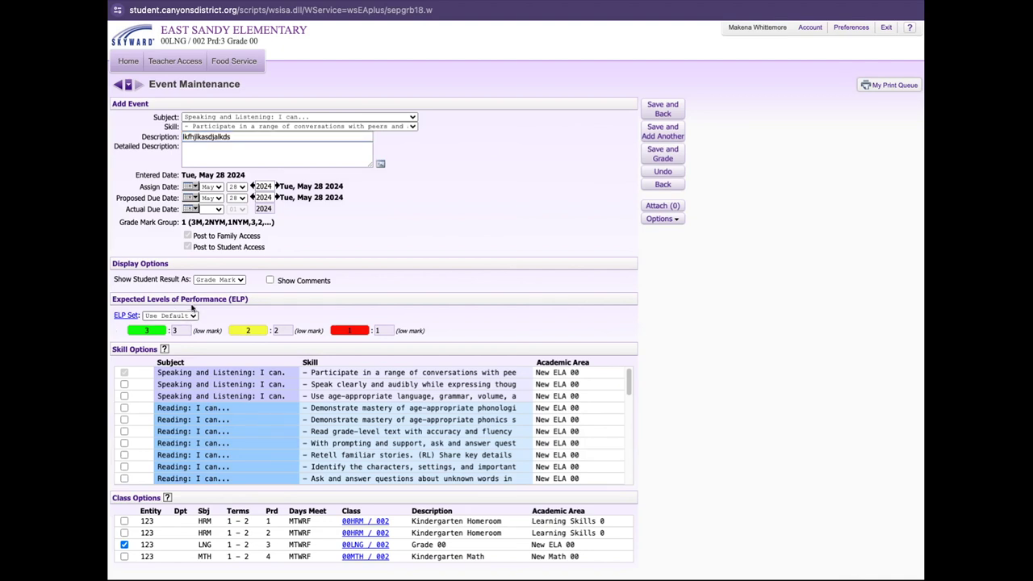
key("Tab")
left_click(665, 155)
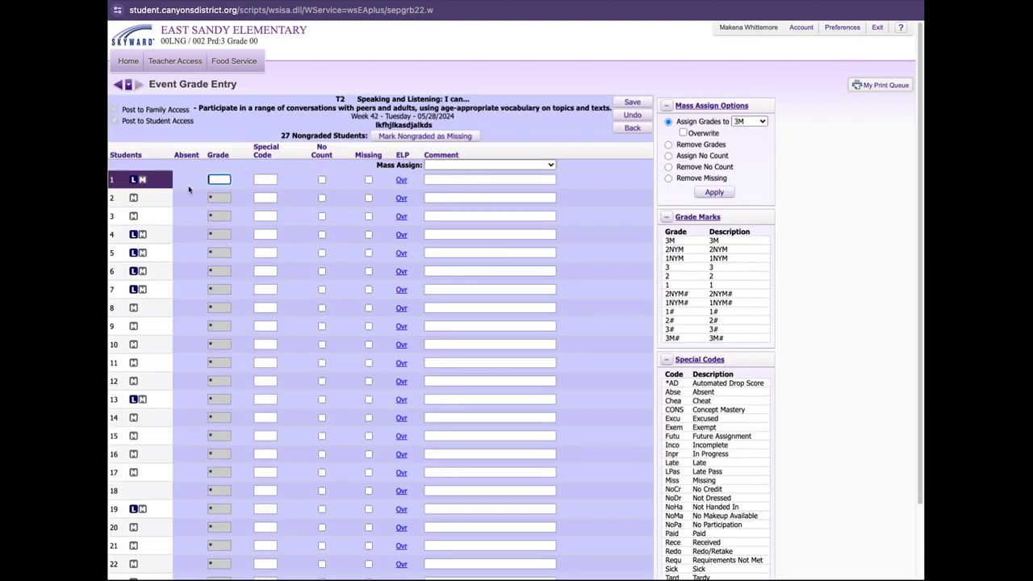
Step: Enter the event grades 1, 2, 3, 3, 2, 2, 3, 1 and 2 for students 1 to 9 and save them
key("Return")
type("2")
key("Return")
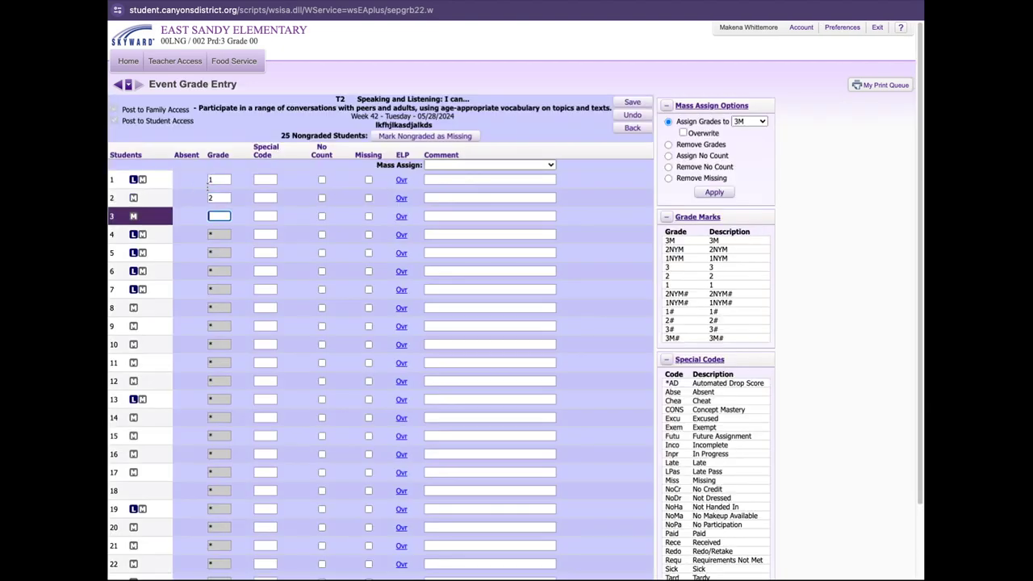
key("Return")
type("4")
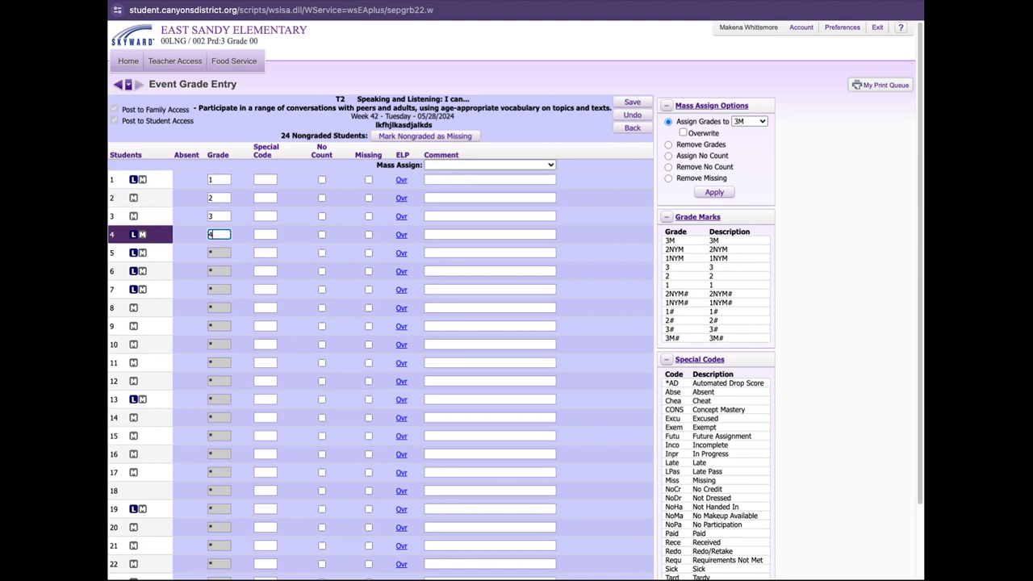
type("3")
key("Return")
type("2")
key("Return")
type("2")
key("Return")
type("3")
key("Return")
type("1")
key("Return")
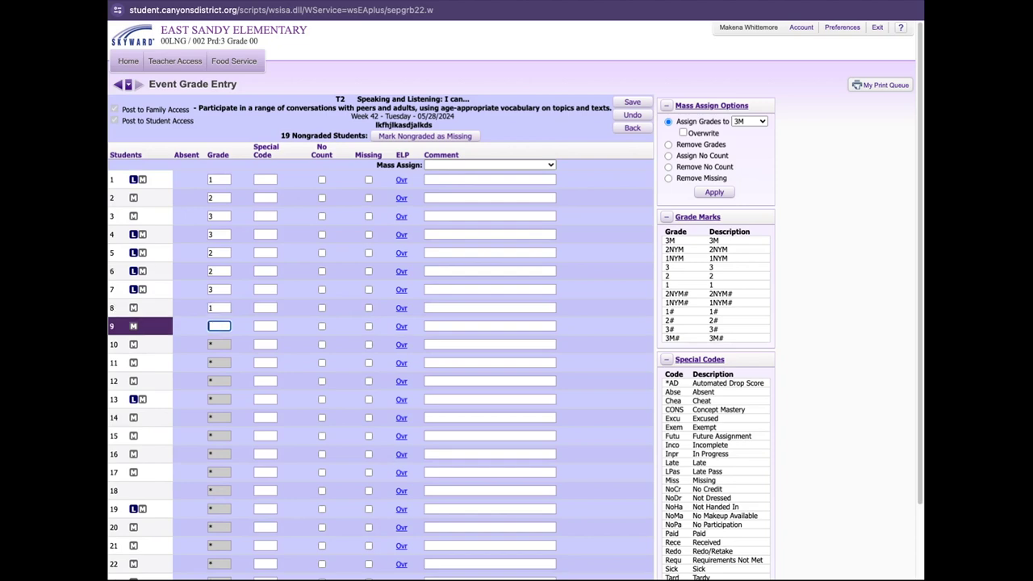
left_click(634, 103)
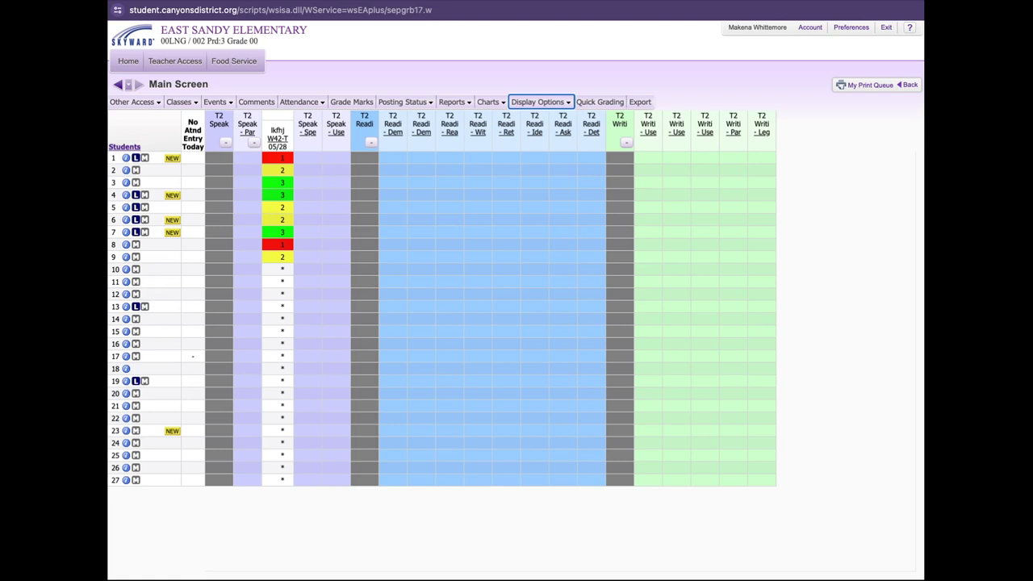
Step: Open the list of the gradebook's display options
mouse_move(571, 101)
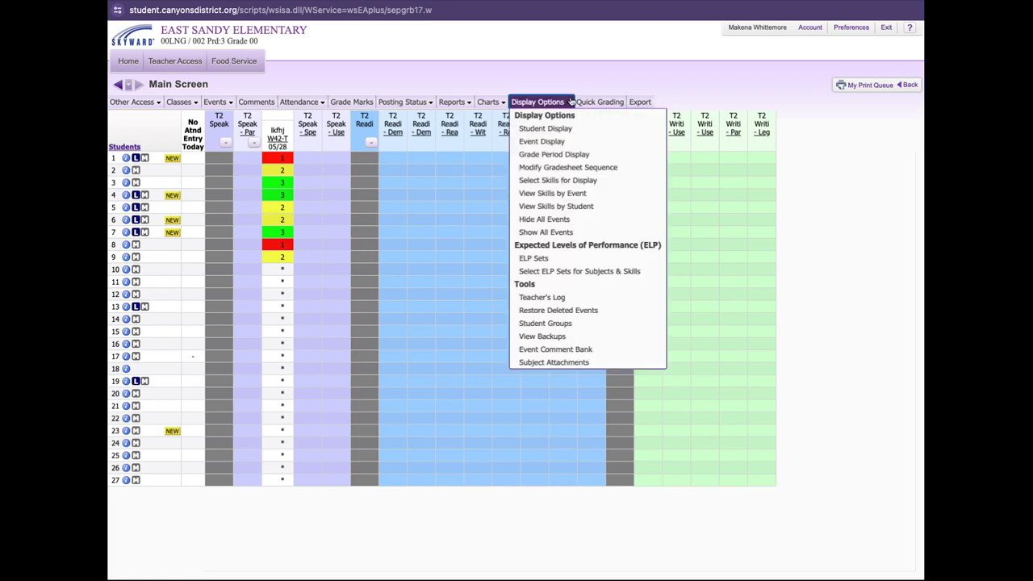